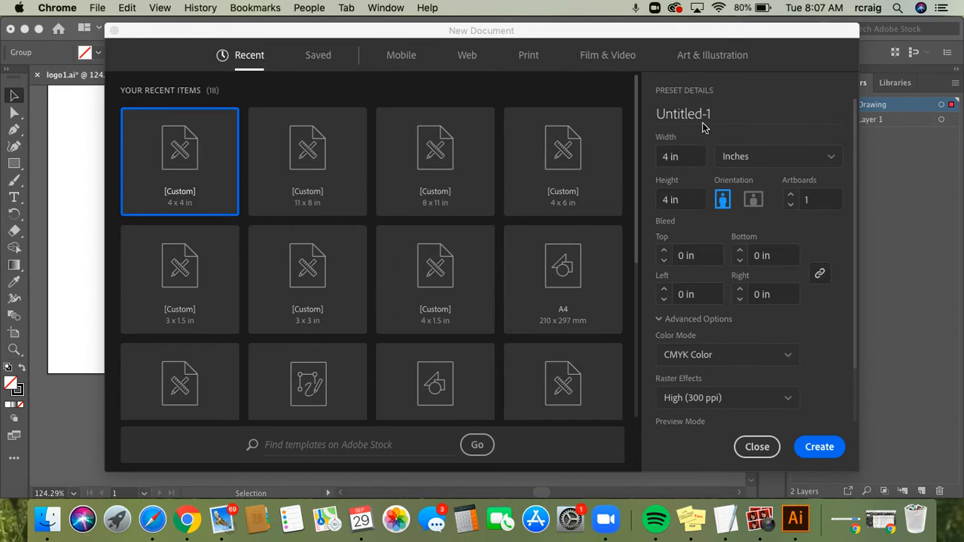
Create a landscape document named 'Business Card' measuring 3.5 in wide by 2 in tall
click(723, 114)
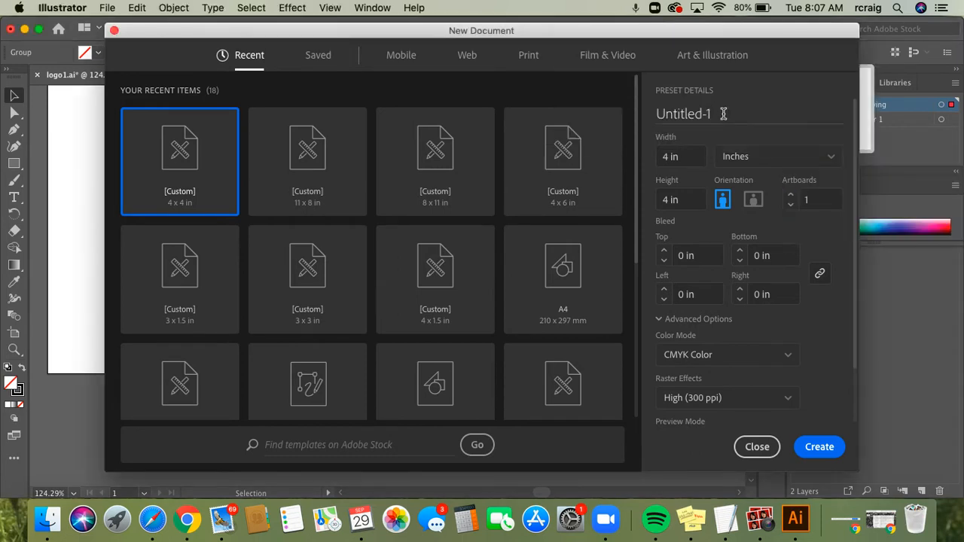
key(BackSpace)
key(BackSpace)
key(BackSpace)
key(BackSpace)
key(BackSpace)
key(BackSpace)
key(BackSpace)
key(BackSpace)
key(BackSpace)
key(BackSpace)
text(Business Card)
click(667, 157)
double_click(667, 156)
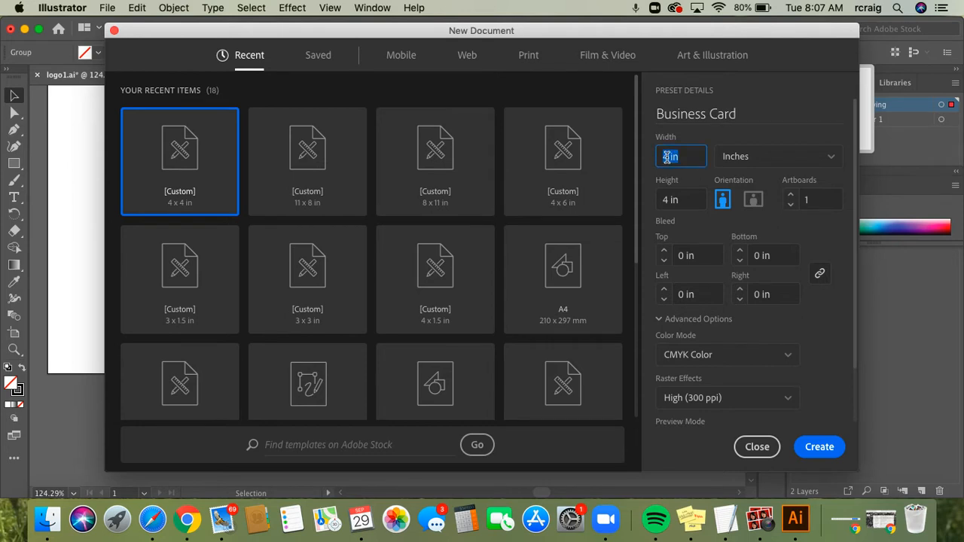
text(3.5)
double_click(668, 200)
text(2)
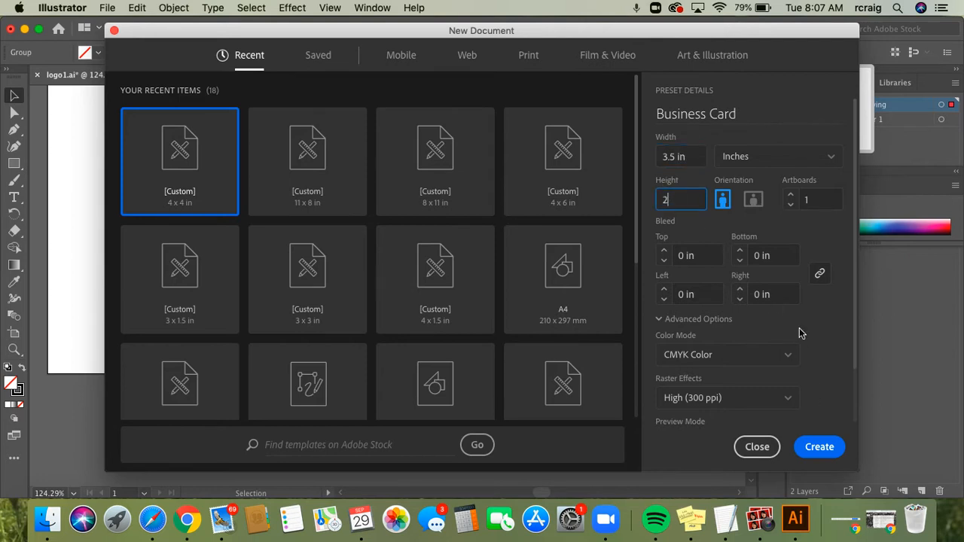
click(754, 200)
click(833, 448)
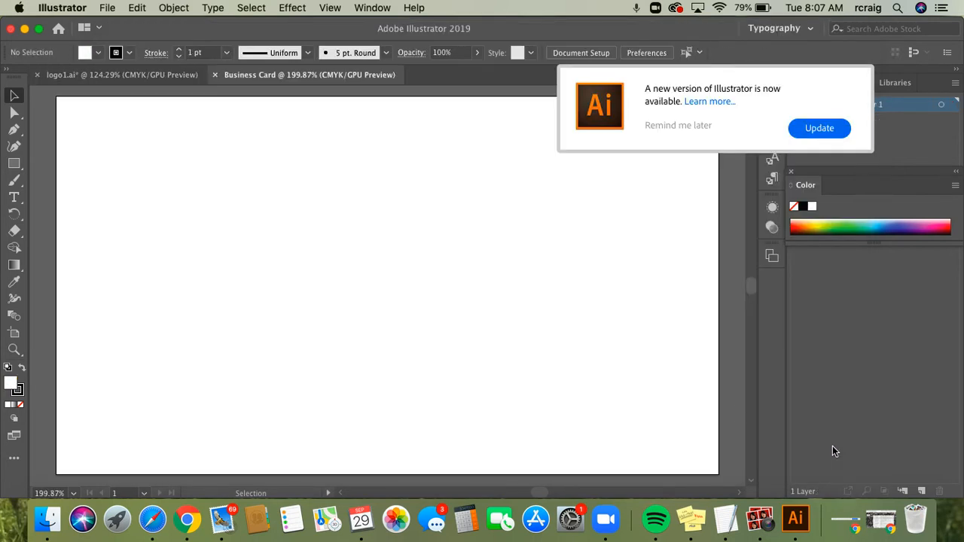
Dismiss the update notice, then copy the hand drawing from logo1.ai into the Business Card document
click(695, 125)
click(153, 74)
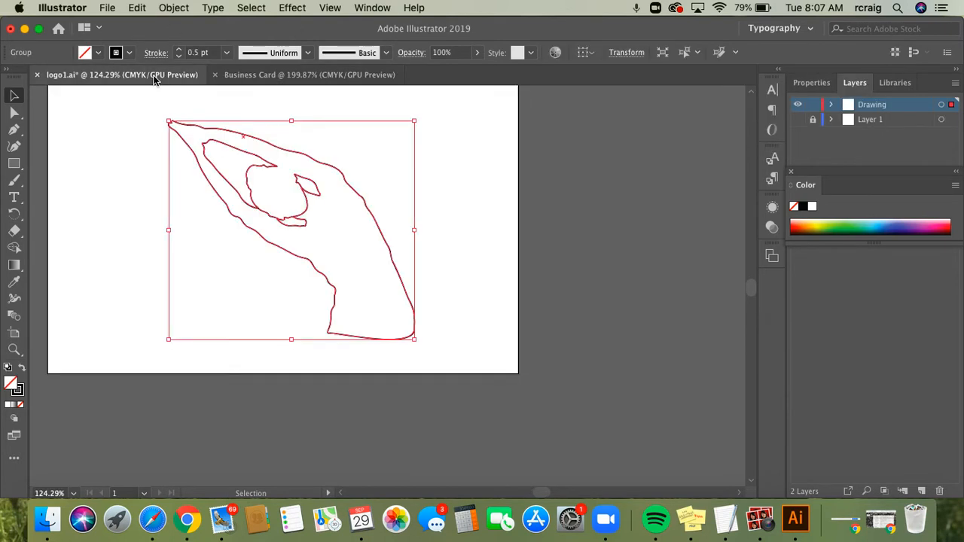
click(125, 265)
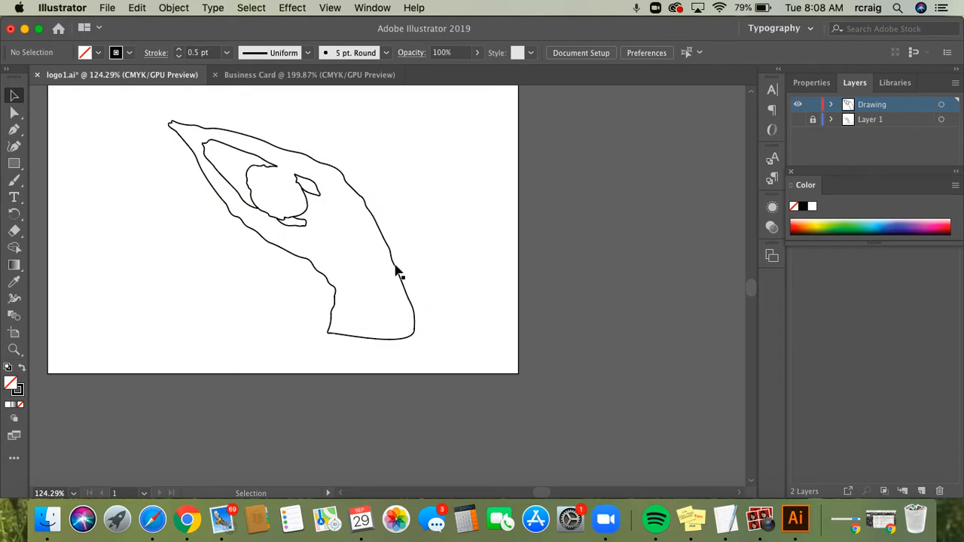
click(364, 77)
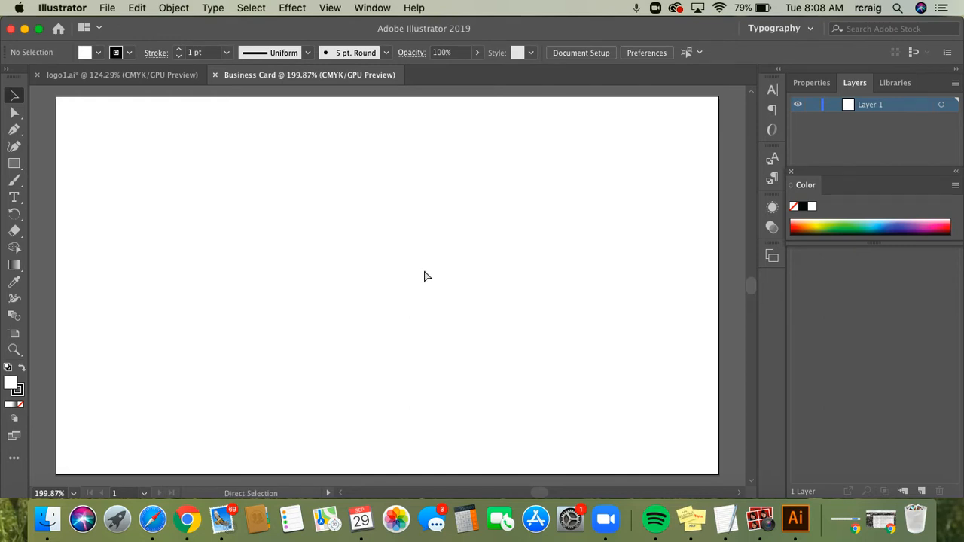
key(super+v)
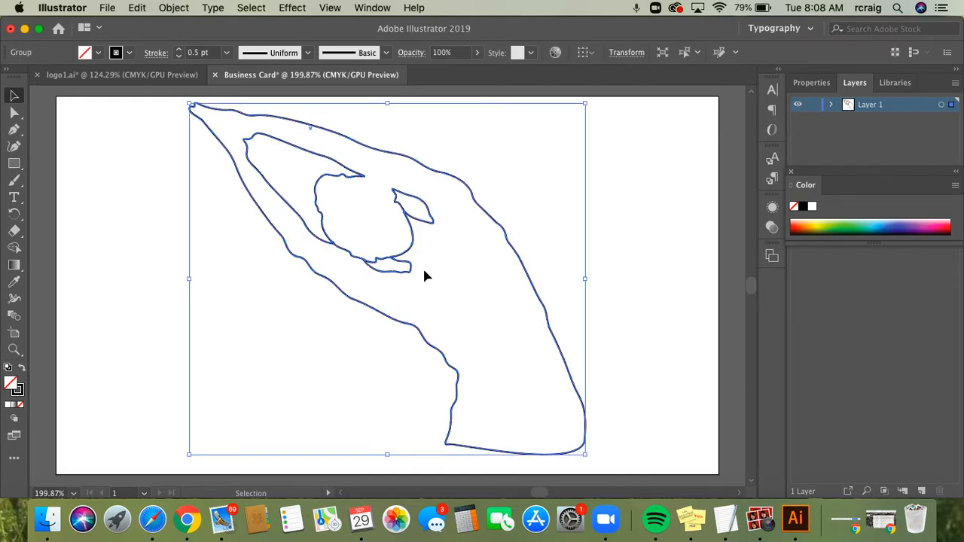
key(Right)
key(Right)
key(Right)
key(Right)
key(Right)
key(Right)
key(Right)
key(Right)
key(Right)
key(Right)
key(Right)
key(Right)
key(Right)
key(Right)
key(Right)
key(Right)
key(Right)
Nudge the hand drawing down toward the card's right side, deselect it, and collapse the Color panel
key(Down)
key(Down)
key(Down)
key(Down)
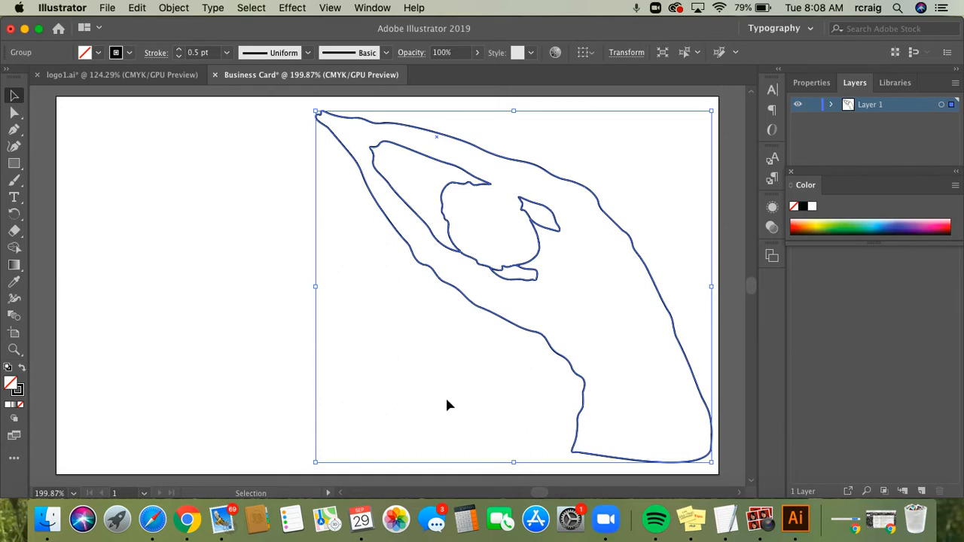
click(249, 330)
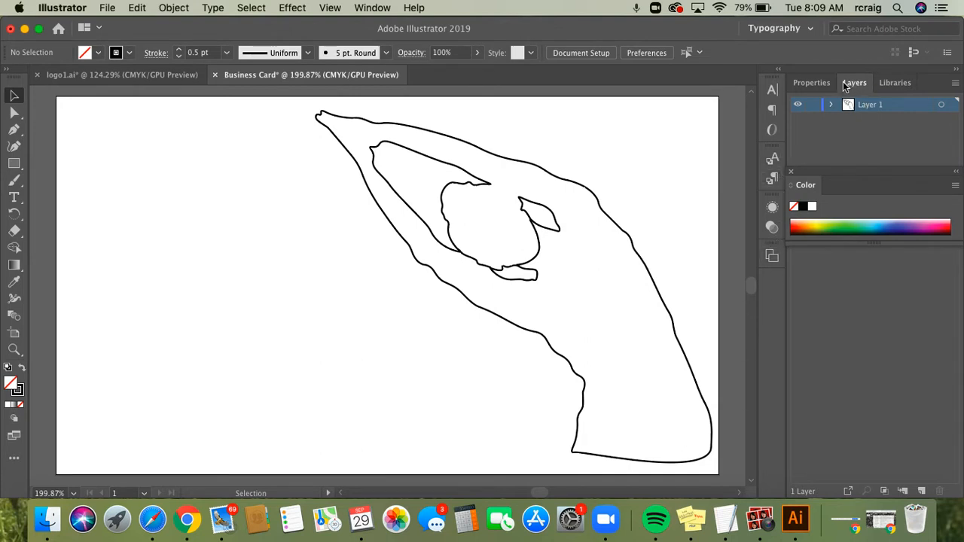
click(958, 172)
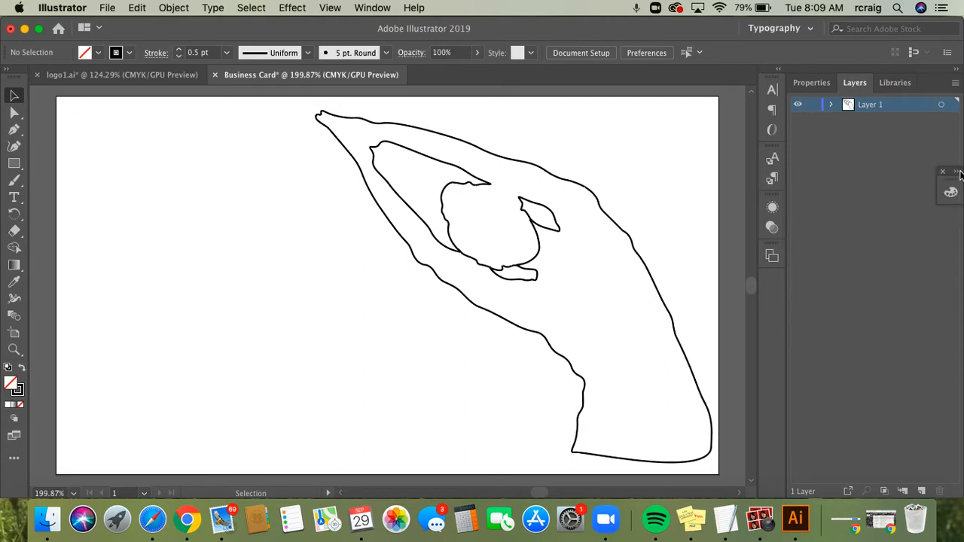
Add a new layer, rename Layer 1 to 'logo' and the new layer to 'Heading'
click(922, 493)
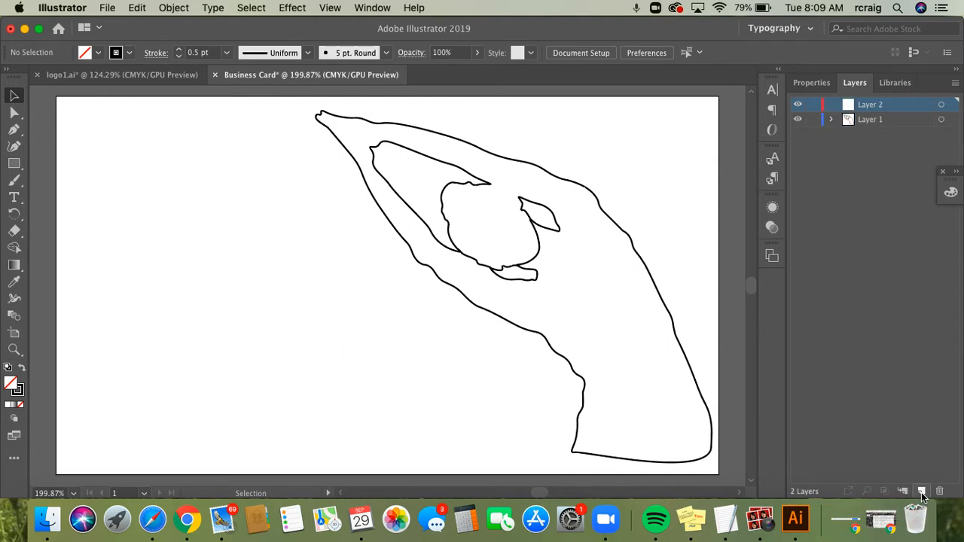
click(878, 123)
double_click(877, 120)
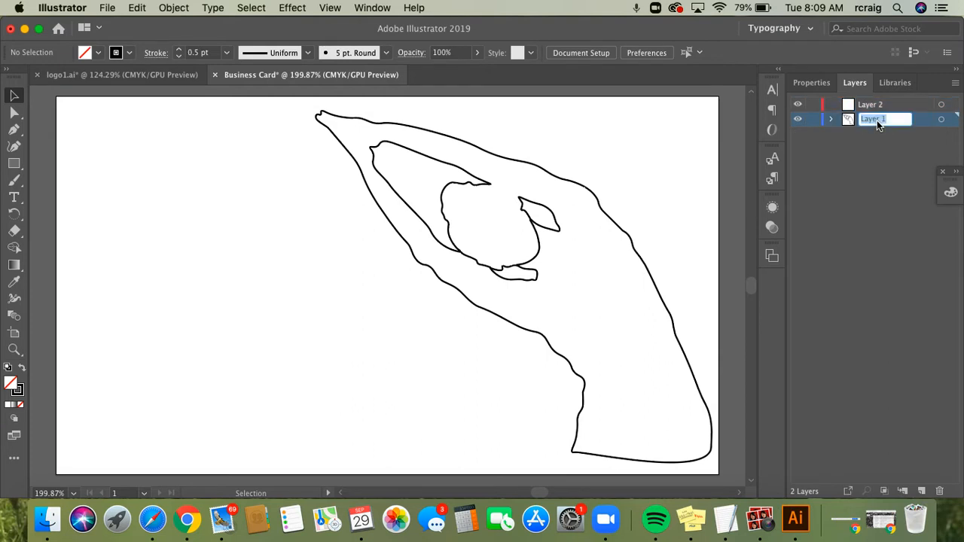
text(logo)
click(879, 106)
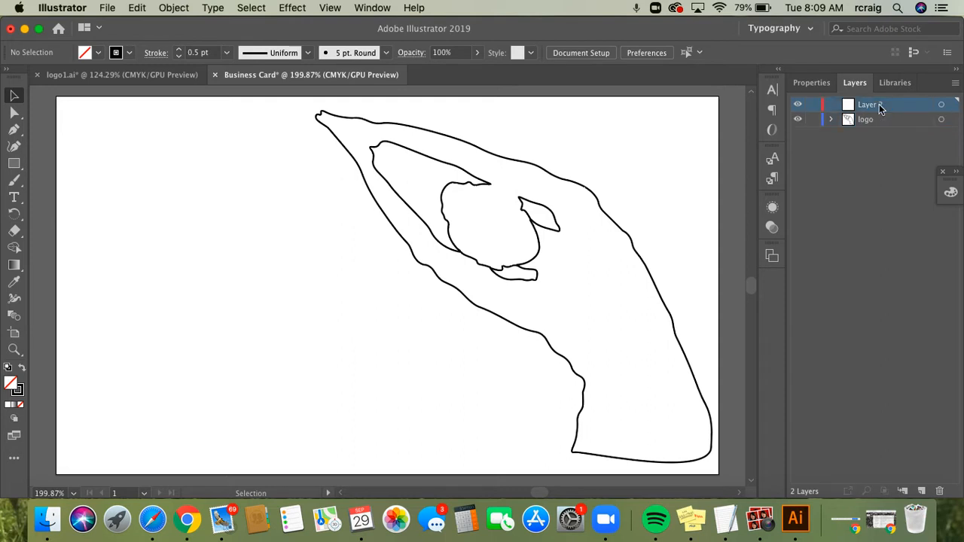
double_click(874, 105)
text(Heading)
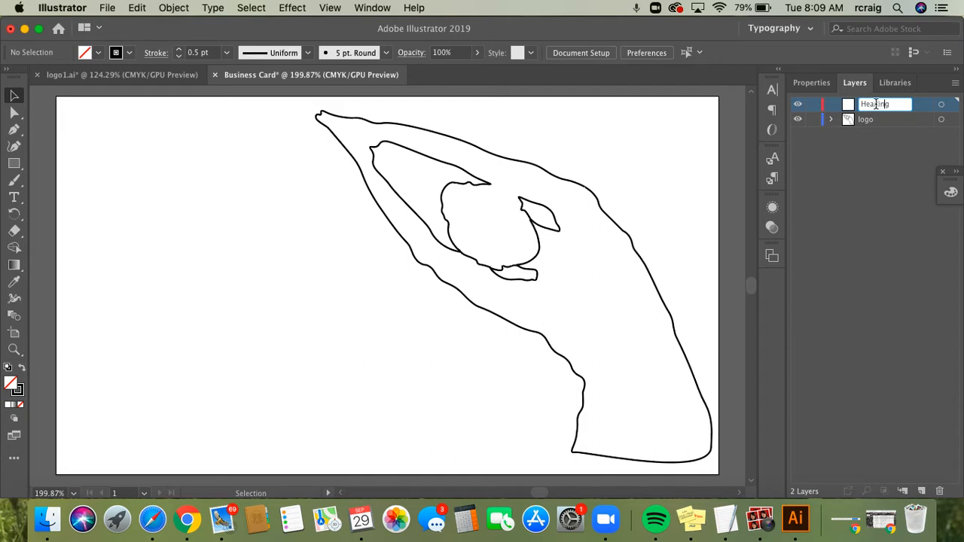
click(14, 198)
Draw a text frame on the card's left side and replace the placeholder with the owner's name
drag(82, 202, 407, 312)
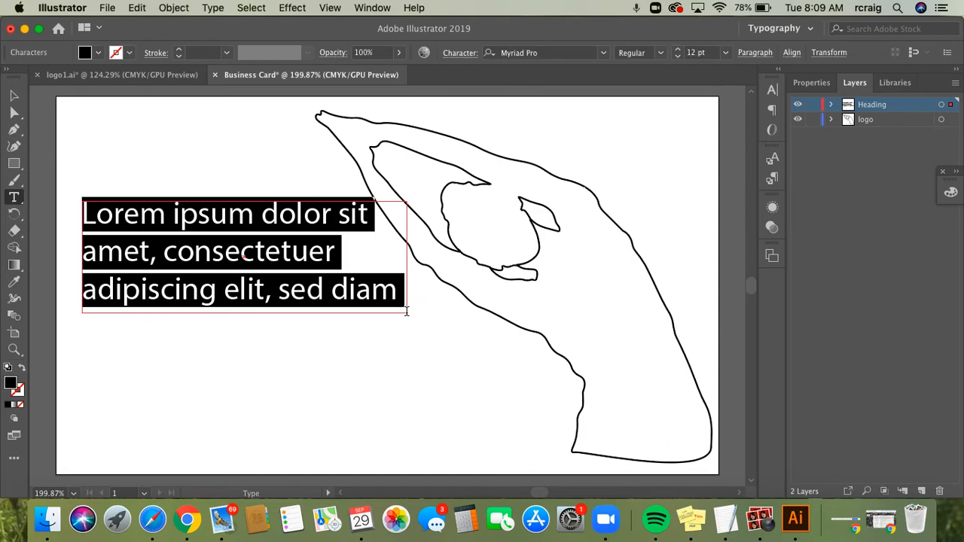
key(BackSpace)
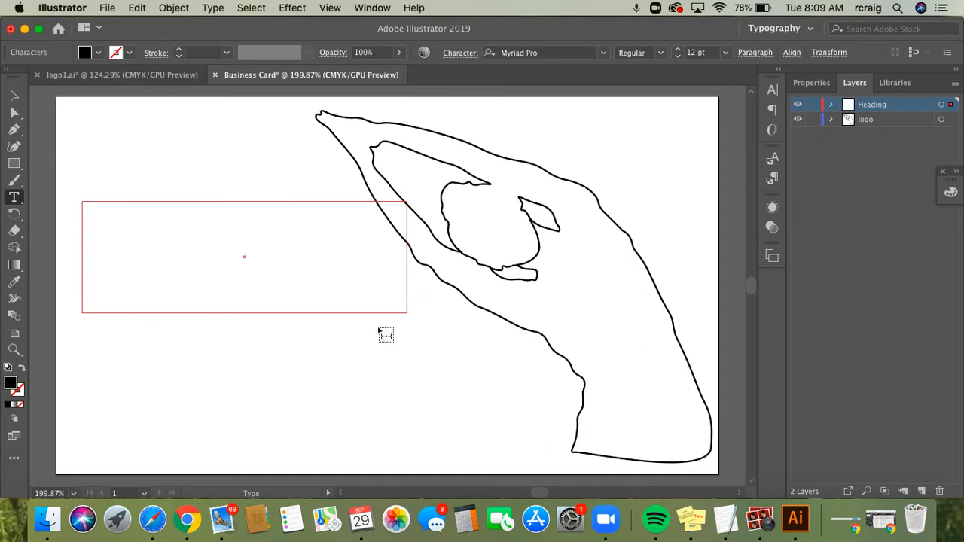
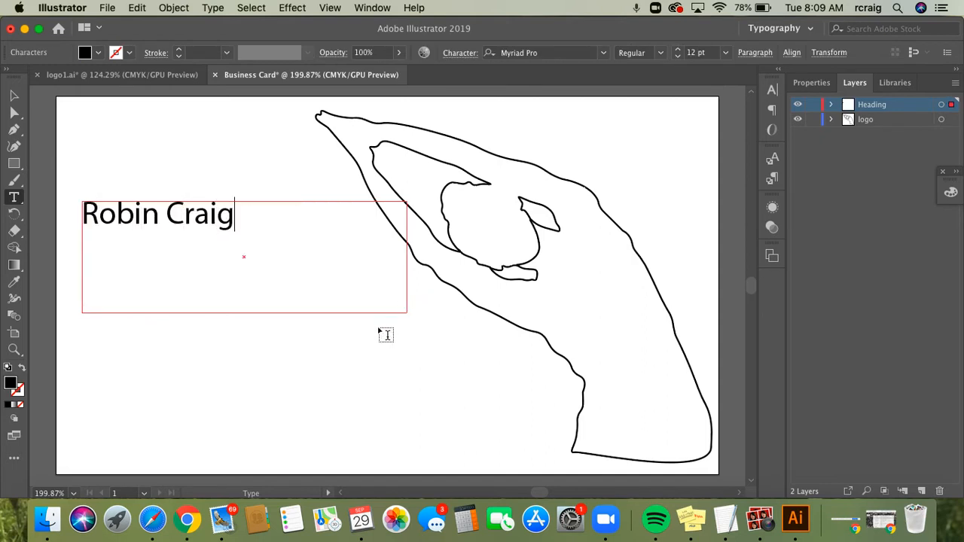
Select the name heading and set its font size to 24 pt
drag(236, 215, 88, 208)
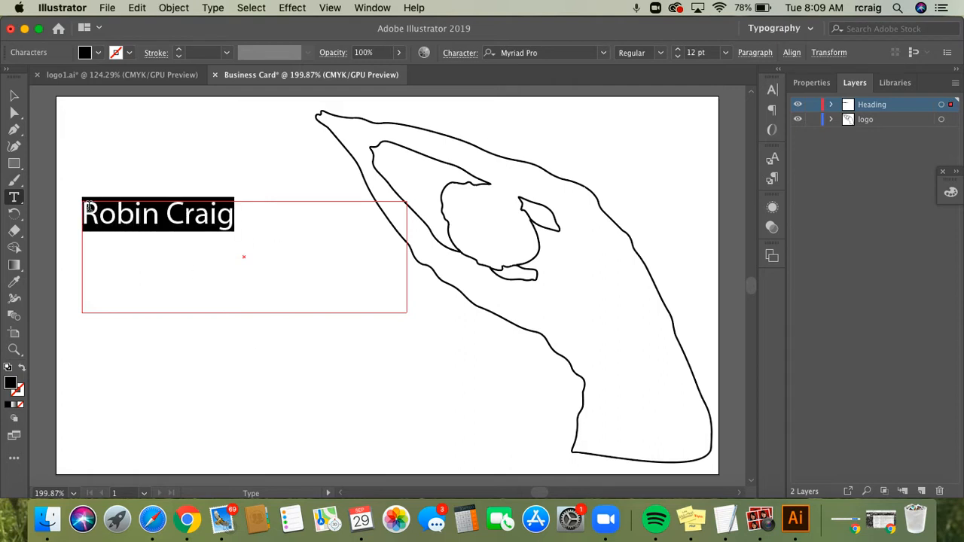
key(super)
key(super)
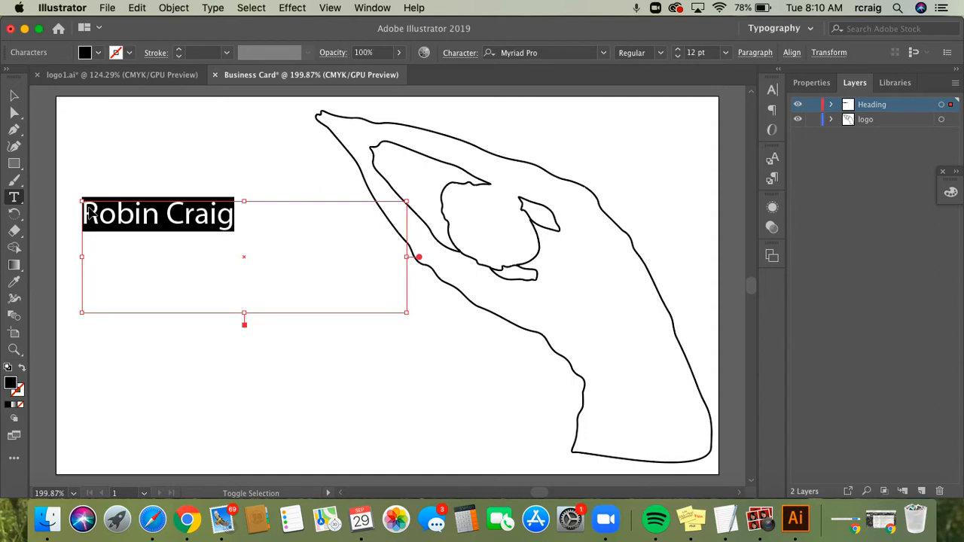
key(super+shift+period)
key(super+shift+period)
key(super+shift+period)
key(super+shift+period)
key(super+shift+period)
key(super+shift+period)
key(super+shift+period)
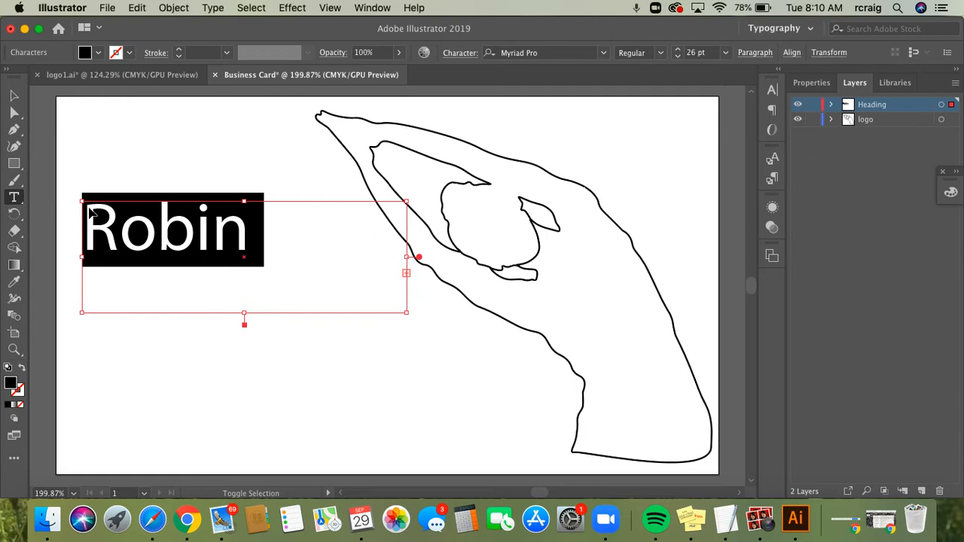
key(super+shift+comma)
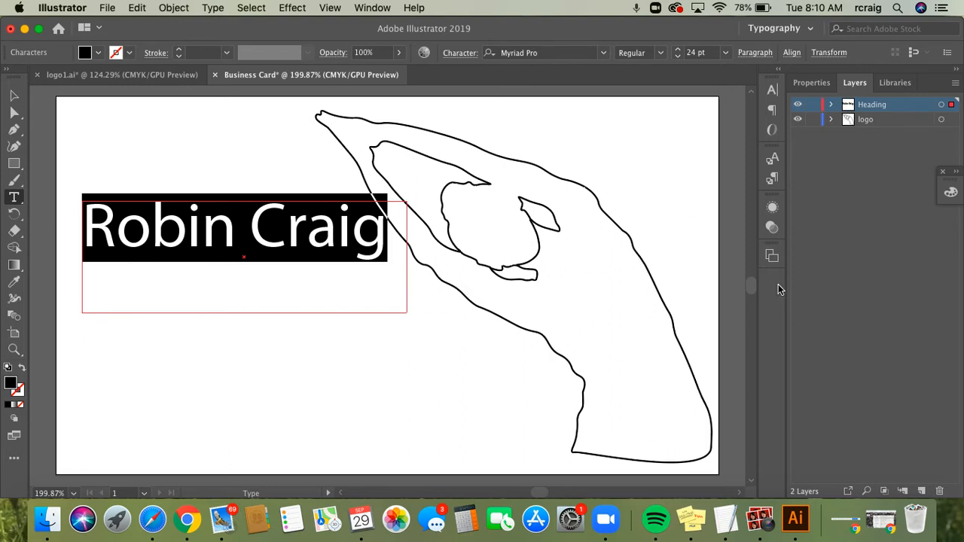
click(603, 54)
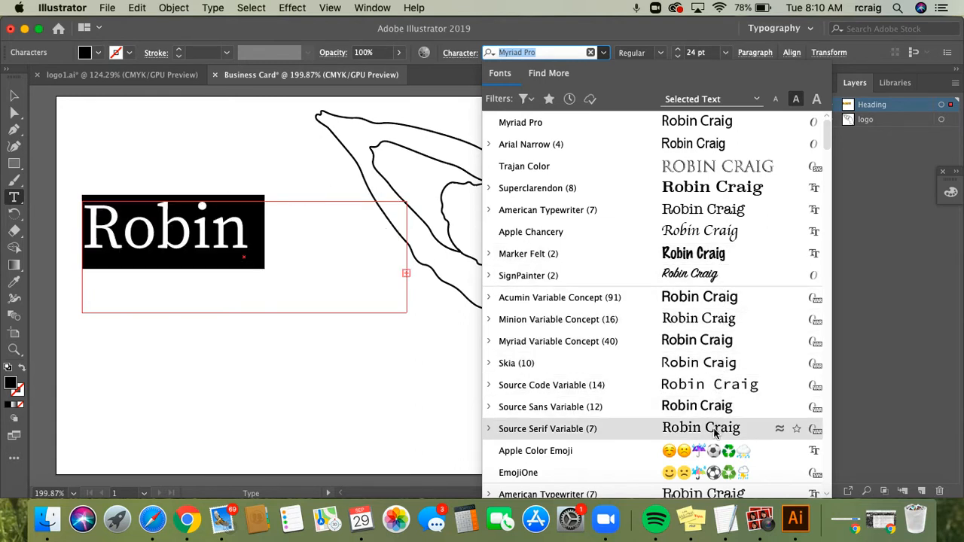
scroll(714, 433, down, 5)
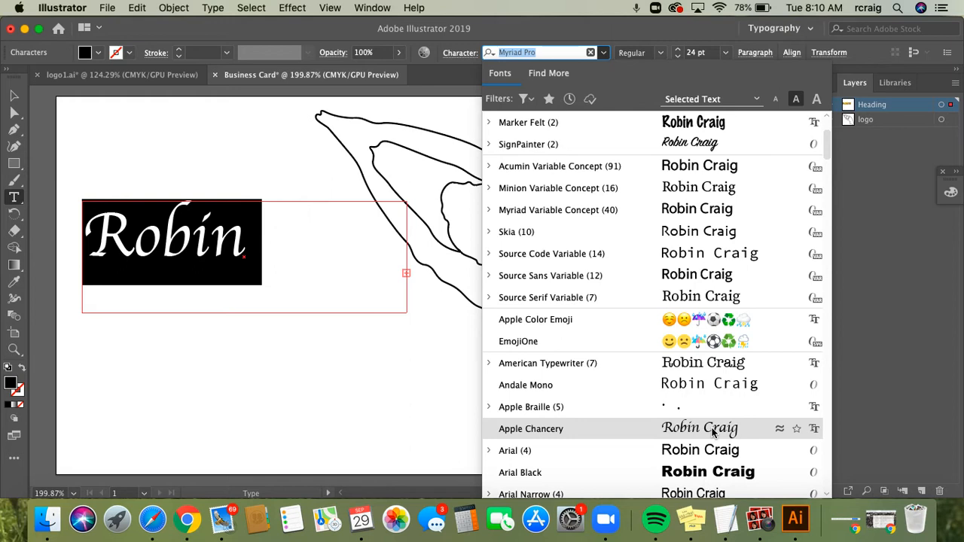
scroll(713, 431, down, 6)
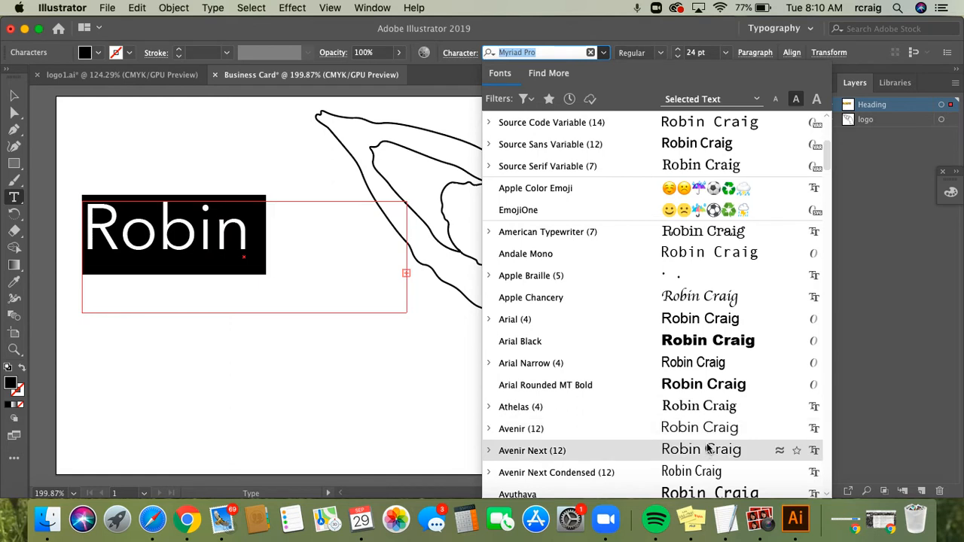
click(420, 320)
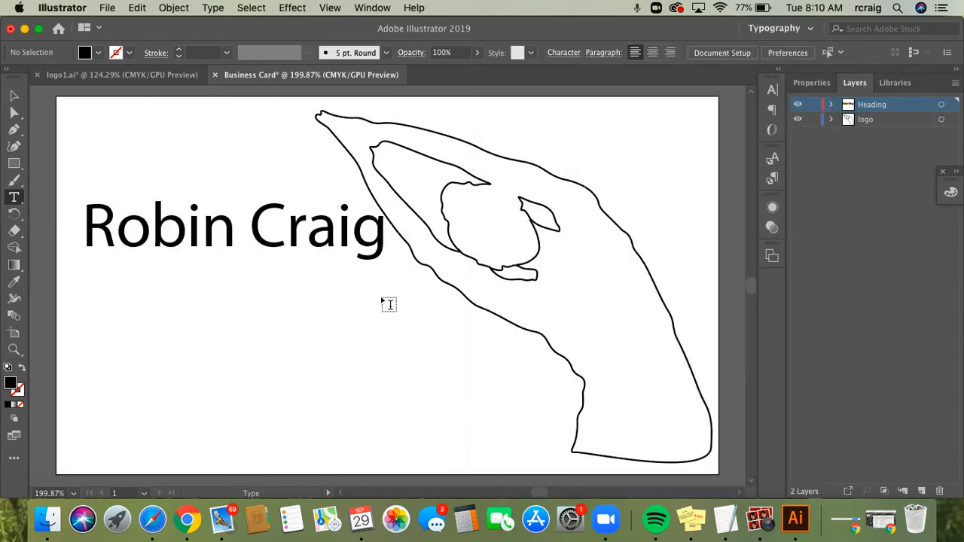
Enlarge the name heading's text frame by dragging its corner handle outward
click(367, 228)
click(12, 96)
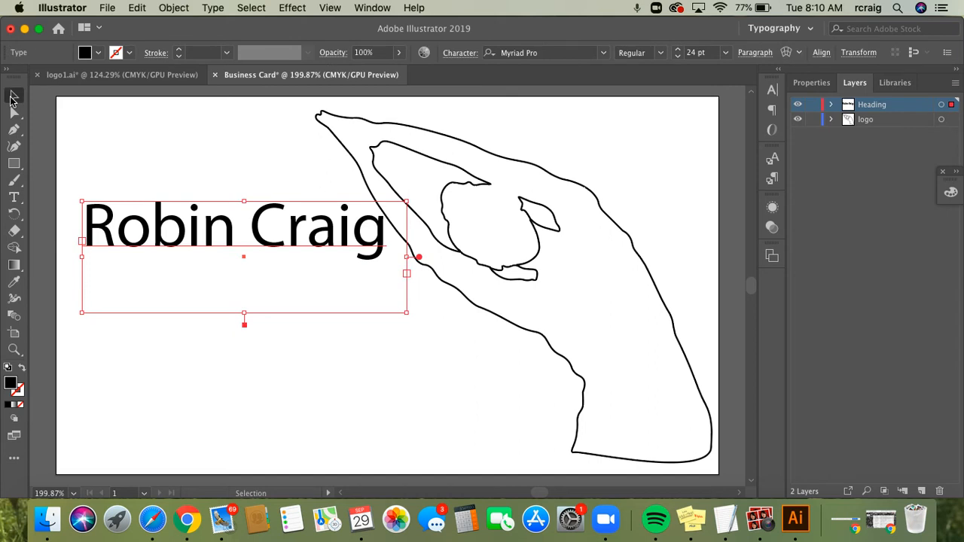
drag(407, 313, 454, 333)
Select all the heading text and open the font list to preview fonts on it
click(15, 199)
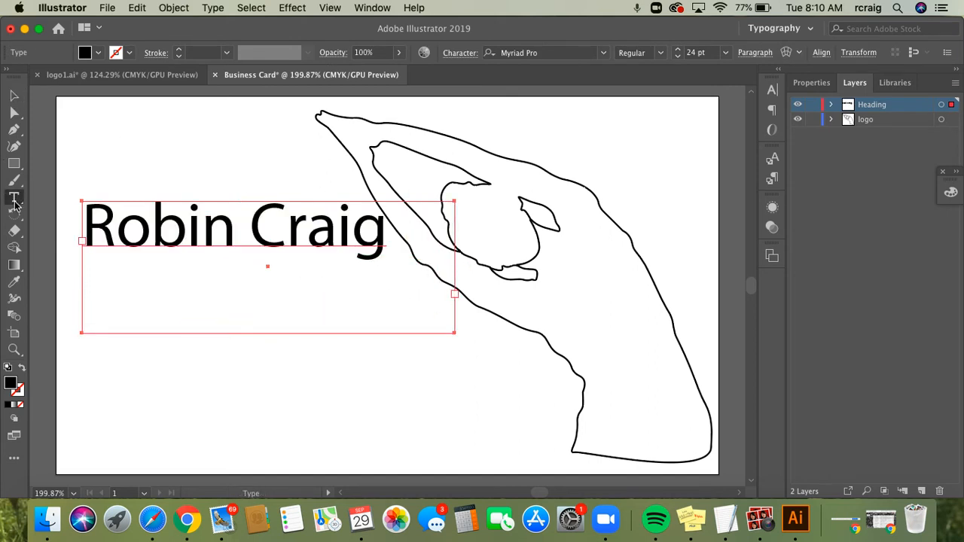
mouse_move(389, 229)
mouse_down()
mouse_move(189, 229)
mouse_move(259, 233)
mouse_move(263, 243)
mouse_up()
key(super+z)
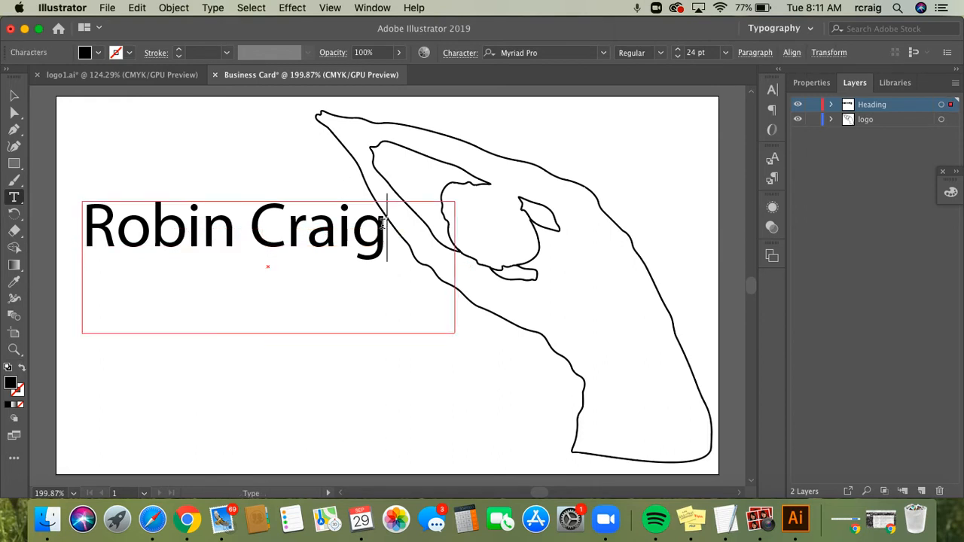
drag(385, 220, 80, 225)
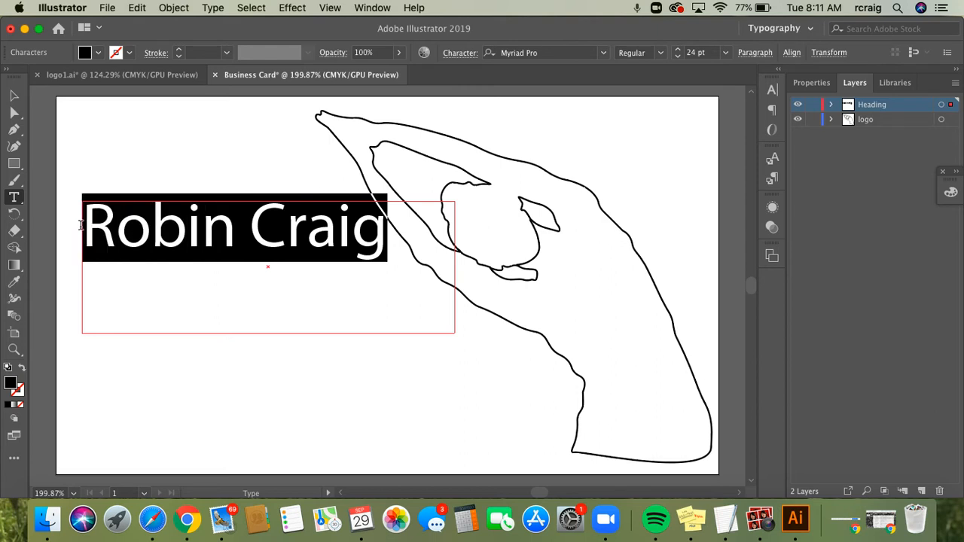
click(605, 55)
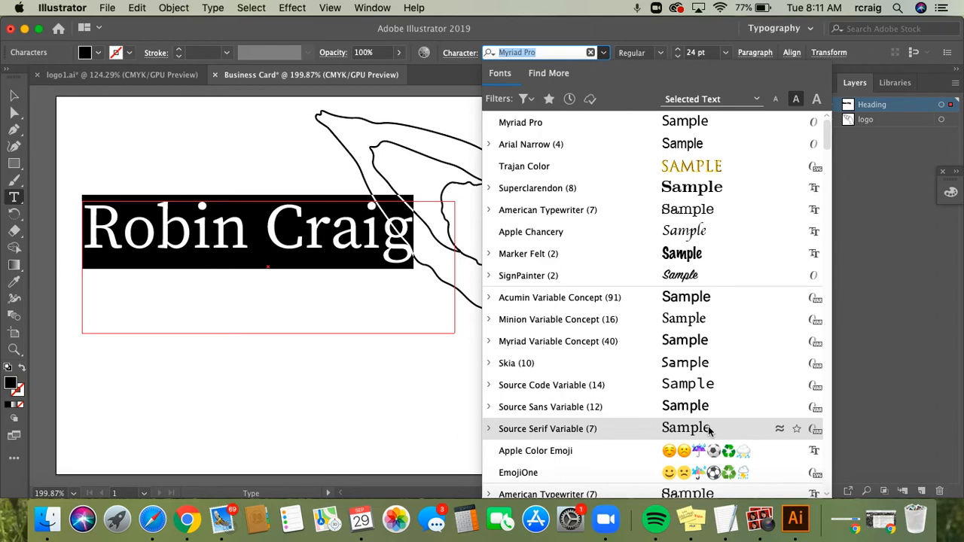
Apply Bodoni 72 Oldstyle to the selected heading, then deselect it
scroll(709, 460, down, 5)
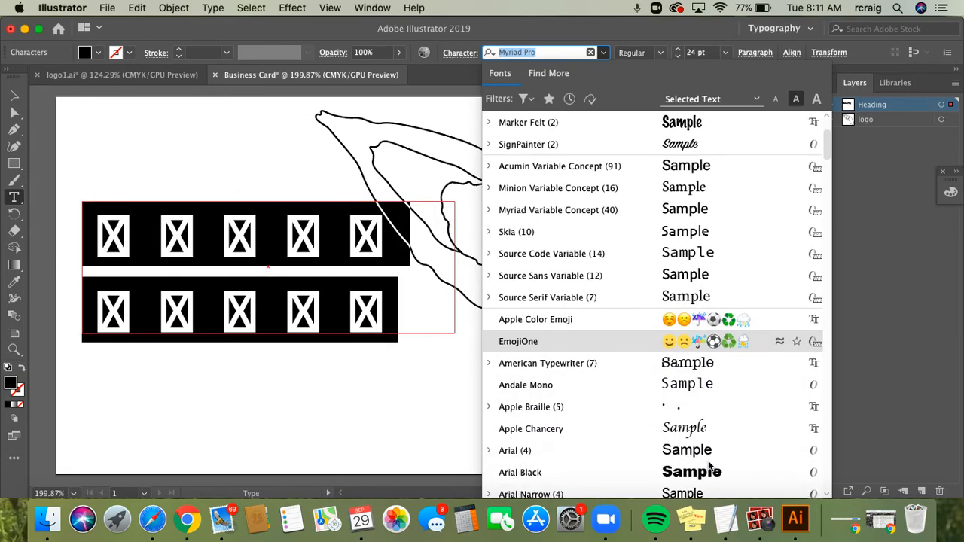
scroll(708, 467, down, 5)
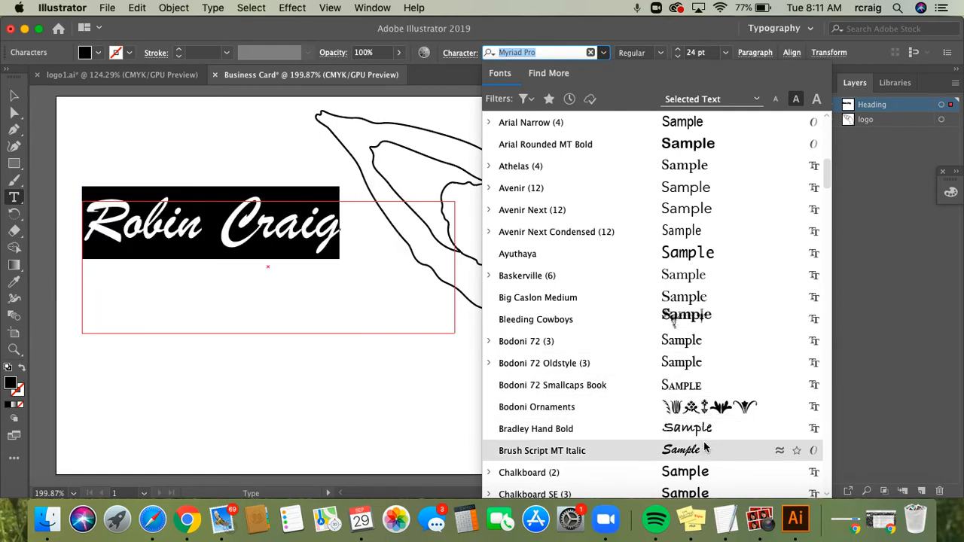
click(692, 363)
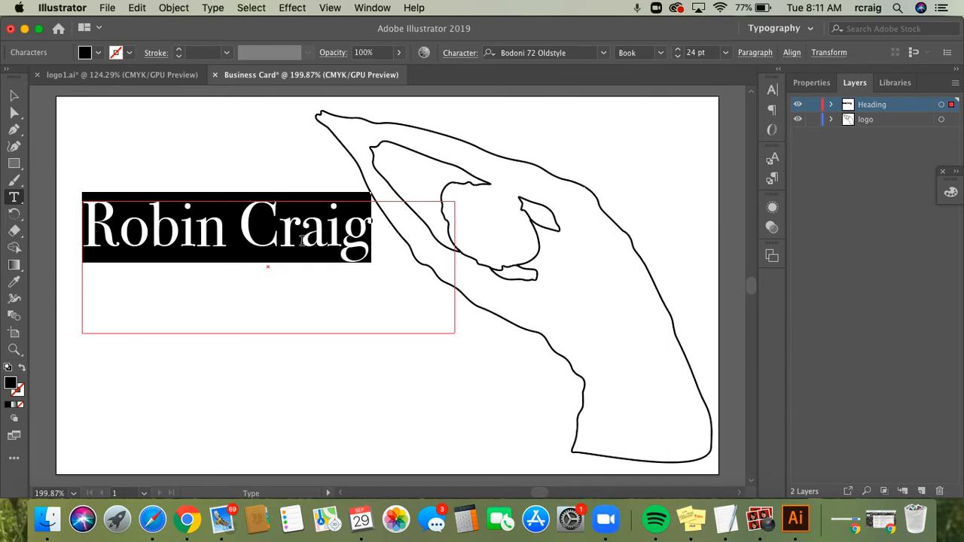
super+click(260, 148)
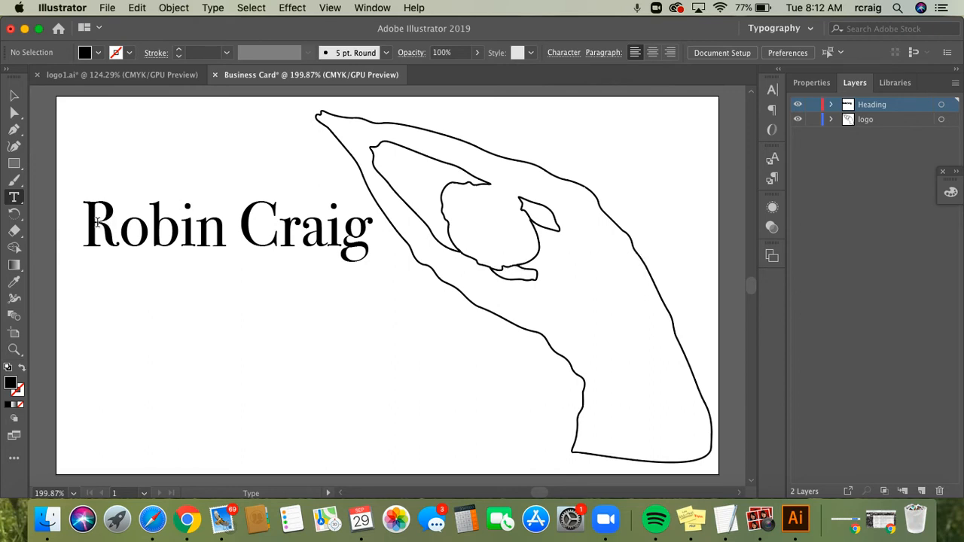
Reselect the heading text, then switch over to Google Chrome
drag(87, 224, 354, 244)
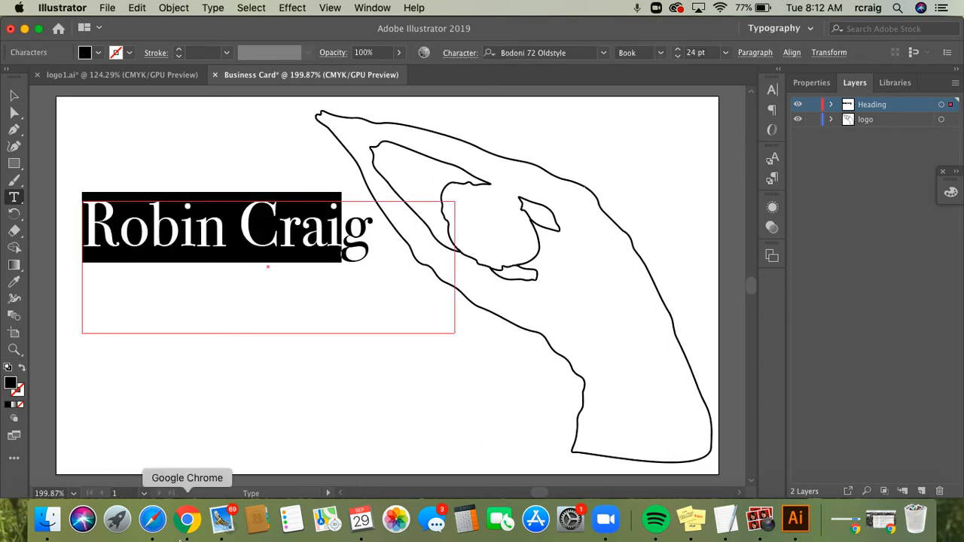
click(188, 520)
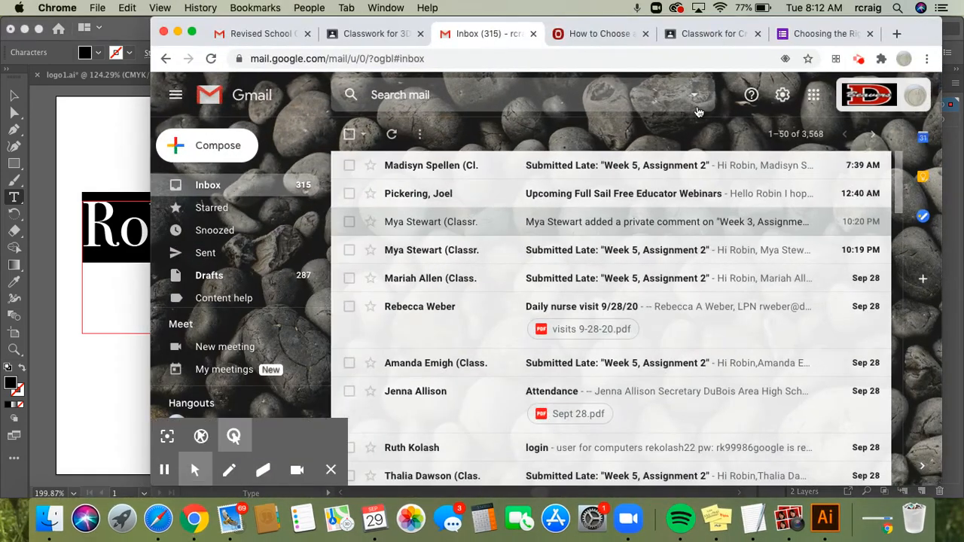
Load dafont.com in a new Chrome tab
click(898, 34)
text(dafont.c)
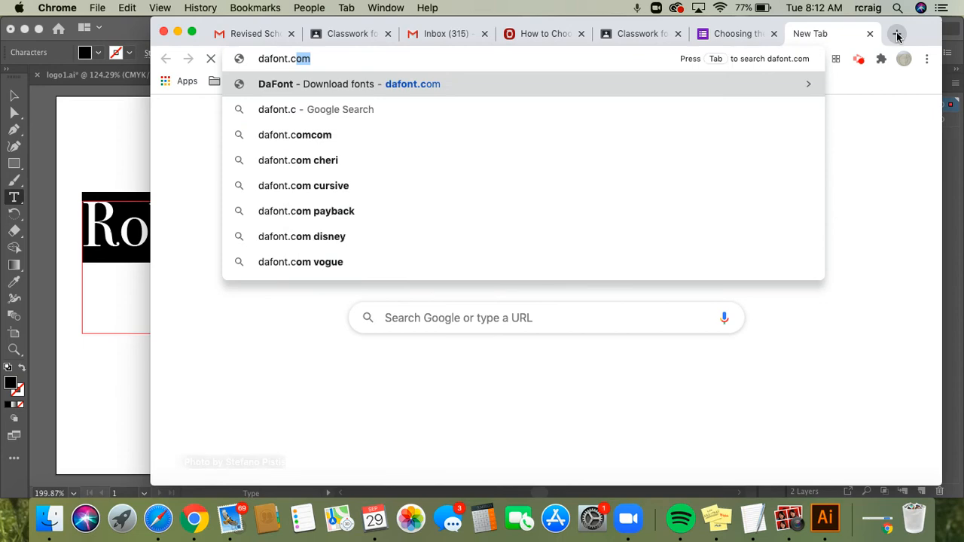
key(Return)
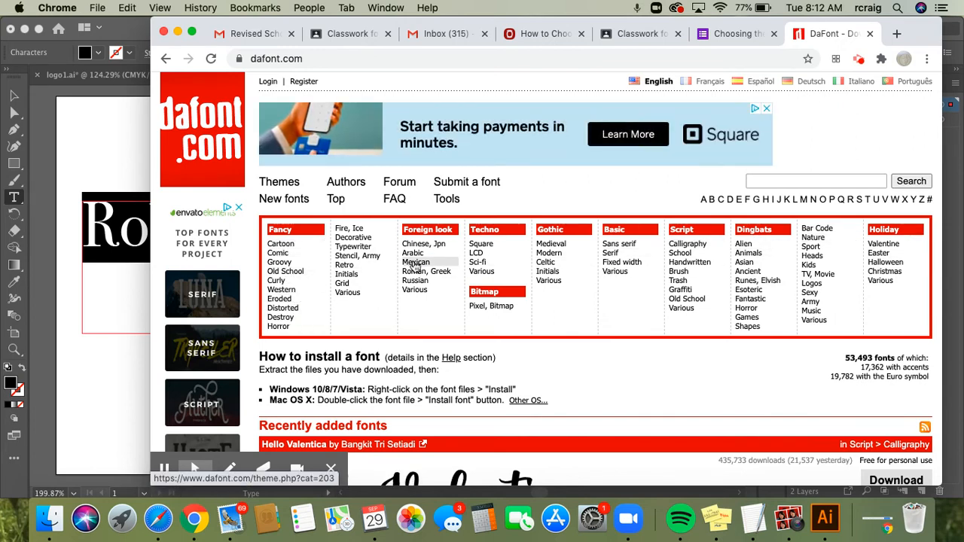
Browse DaFont's Basic > Sans serif listing and open the Champagne & Limousines font page
click(628, 247)
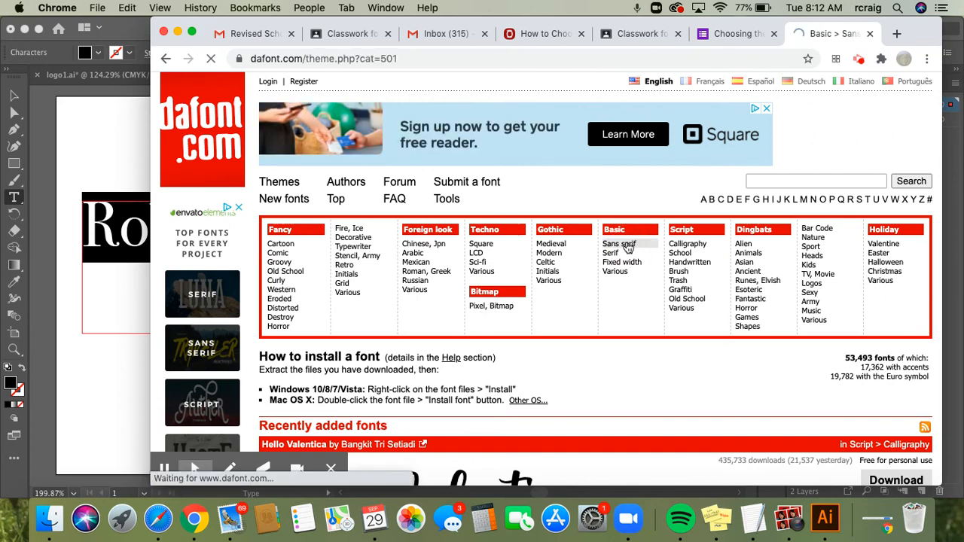
scroll(573, 298, down, 5)
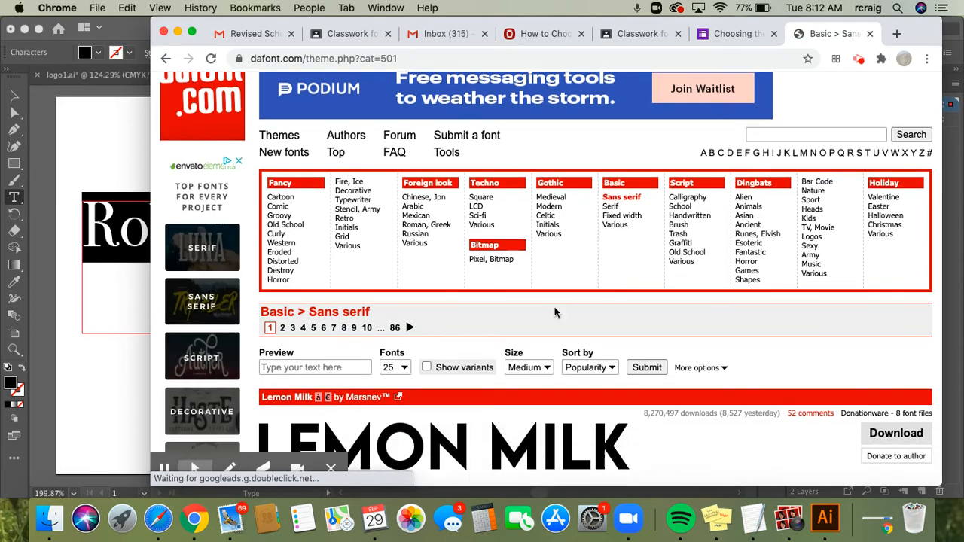
scroll(555, 313, down, 5)
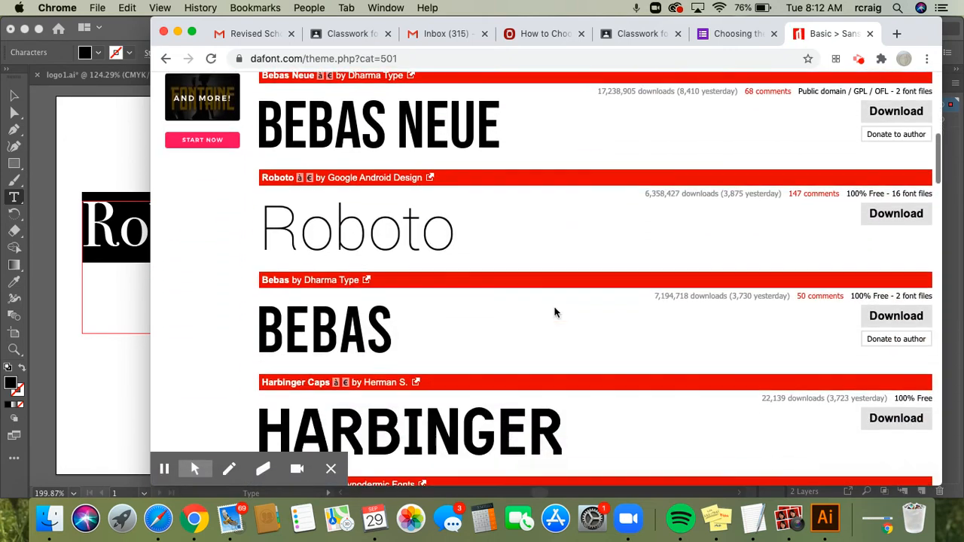
scroll(555, 312, down, 4)
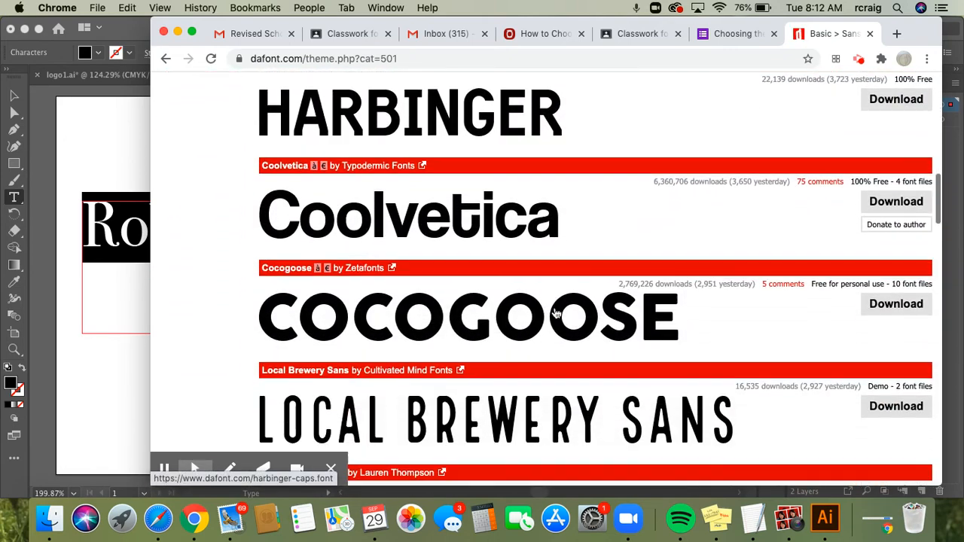
scroll(555, 313, down, 4)
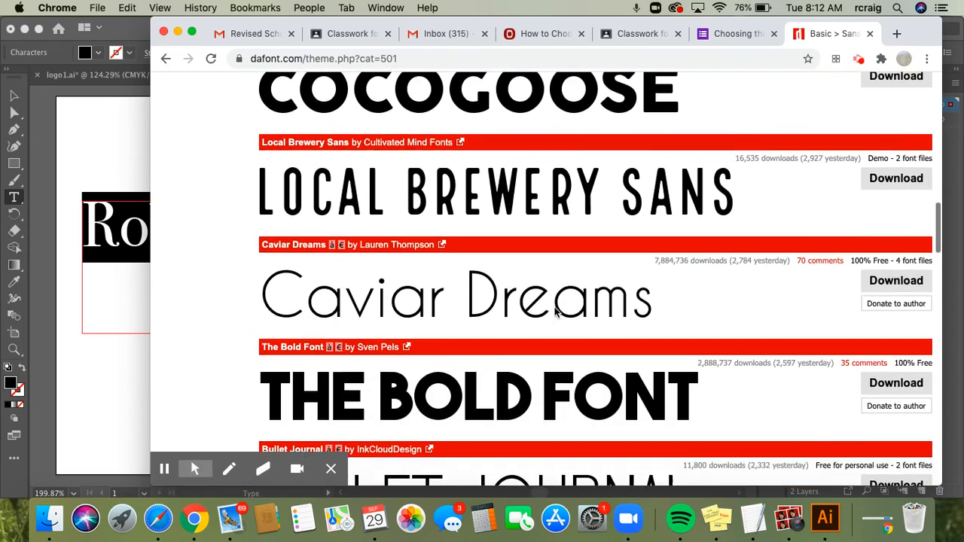
scroll(556, 312, down, 3)
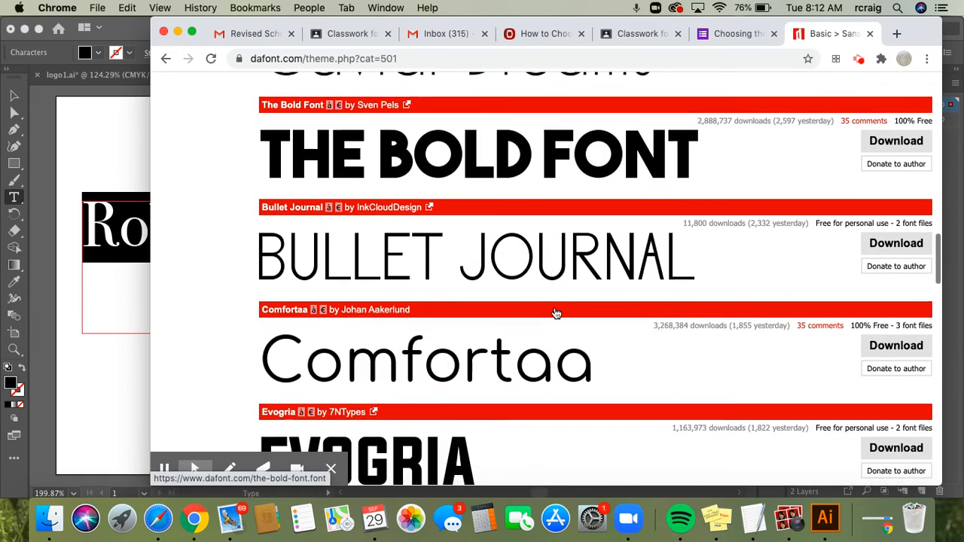
scroll(555, 313, down, 4)
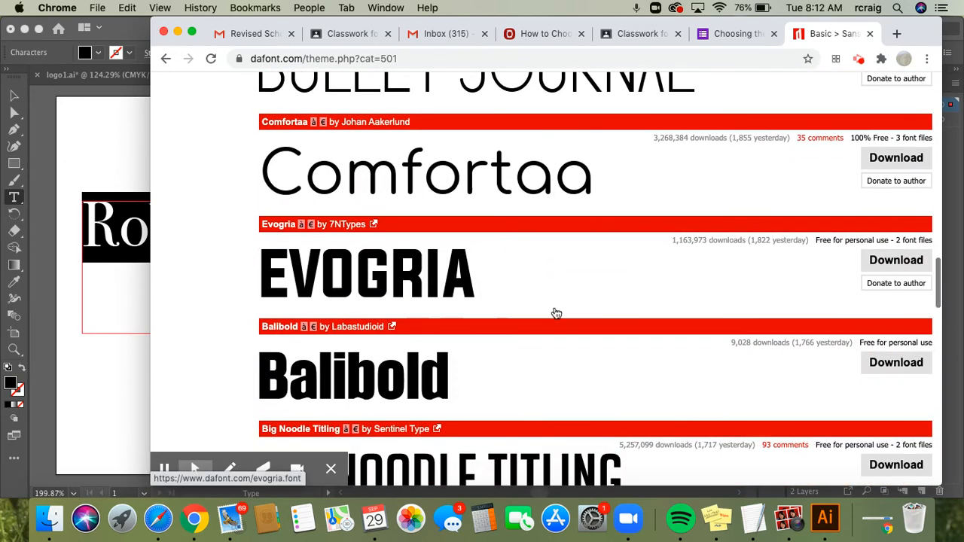
scroll(556, 313, down, 2)
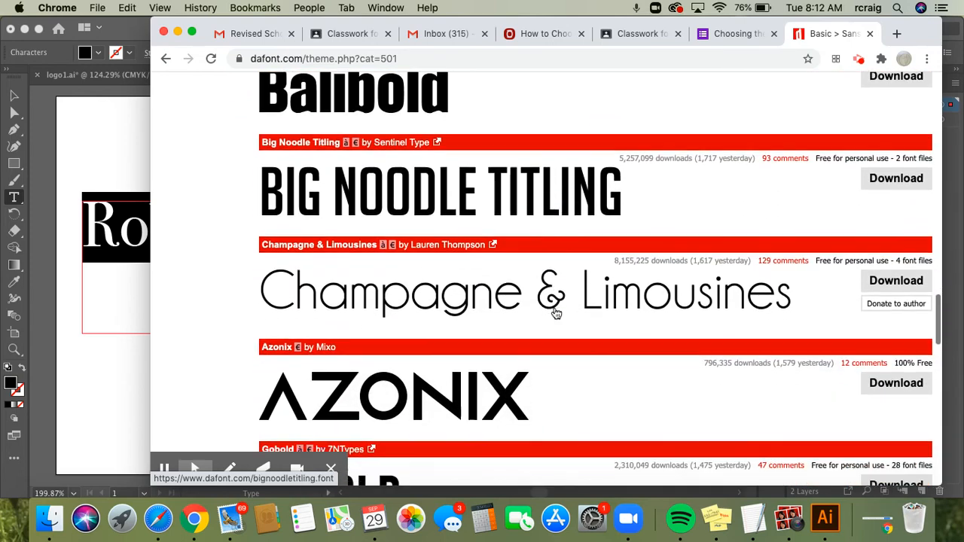
scroll(555, 311, down, 1)
scroll(554, 311, down, 3)
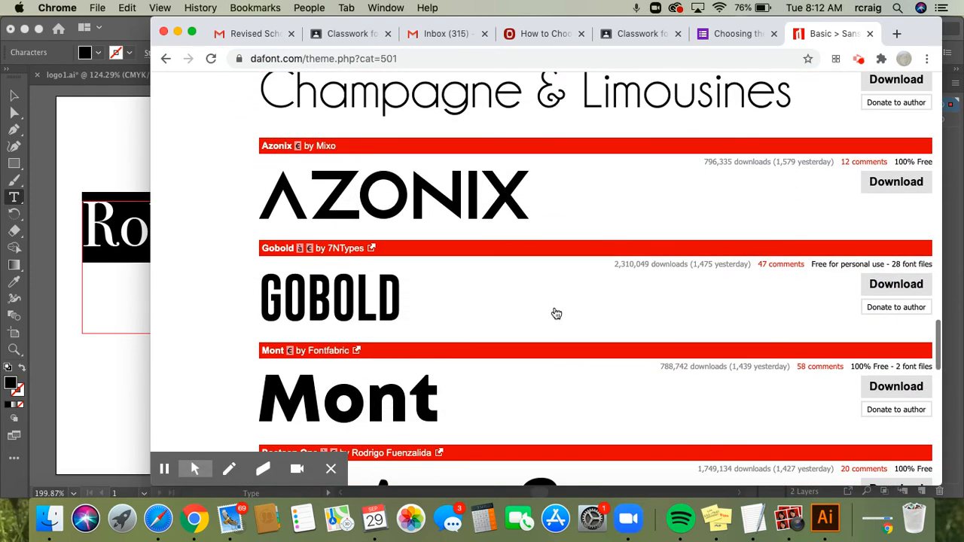
scroll(556, 313, up, 3)
scroll(555, 312, up, 1)
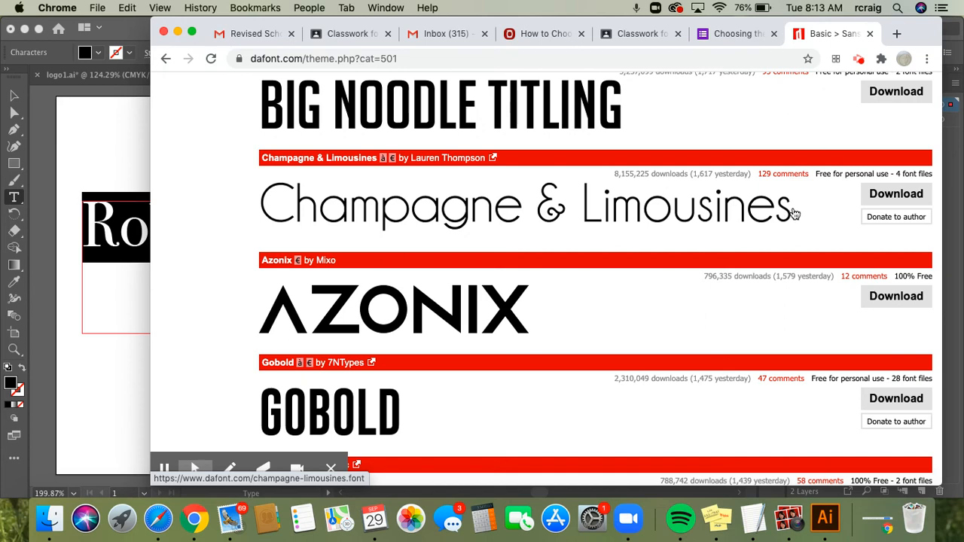
click(309, 210)
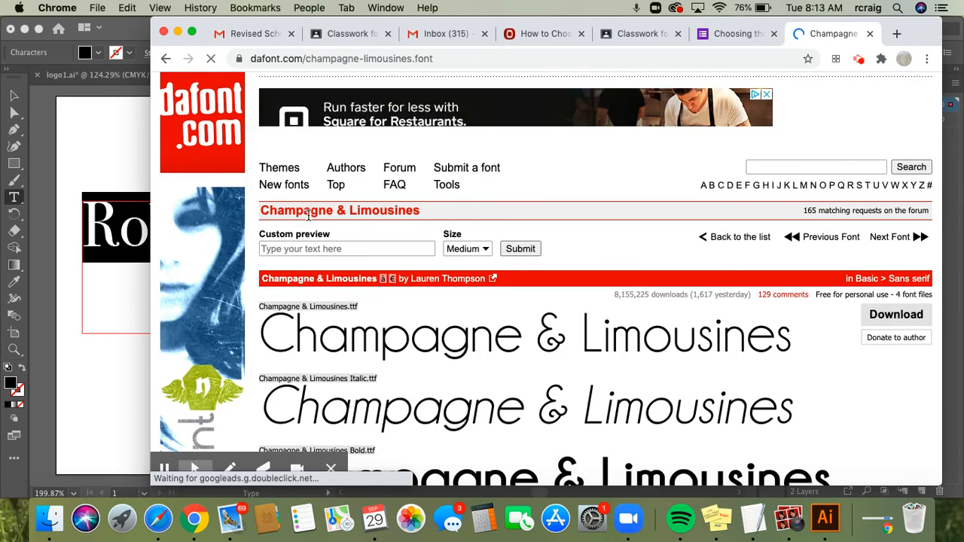
Enter the card owner's name as the custom preview text for Champagne & Limousines
click(349, 249)
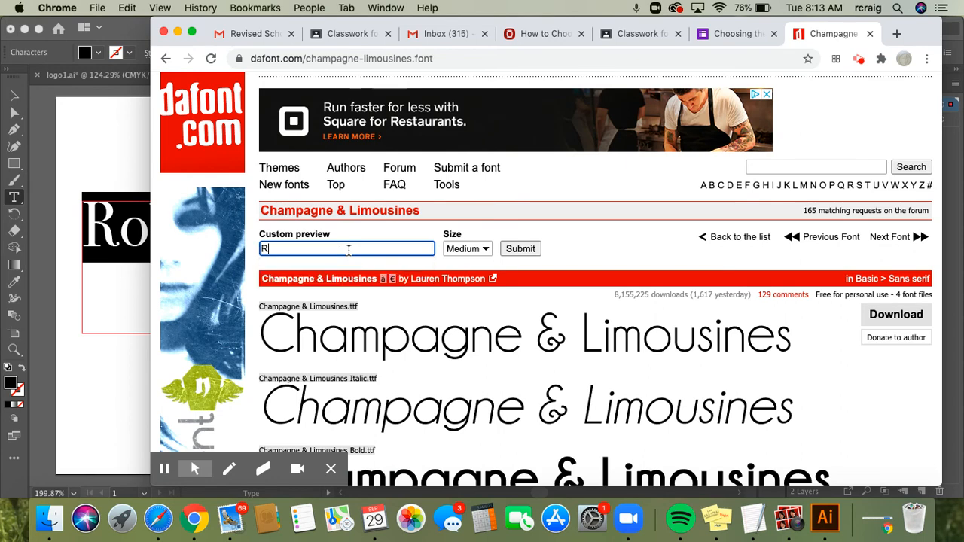
key(Return)
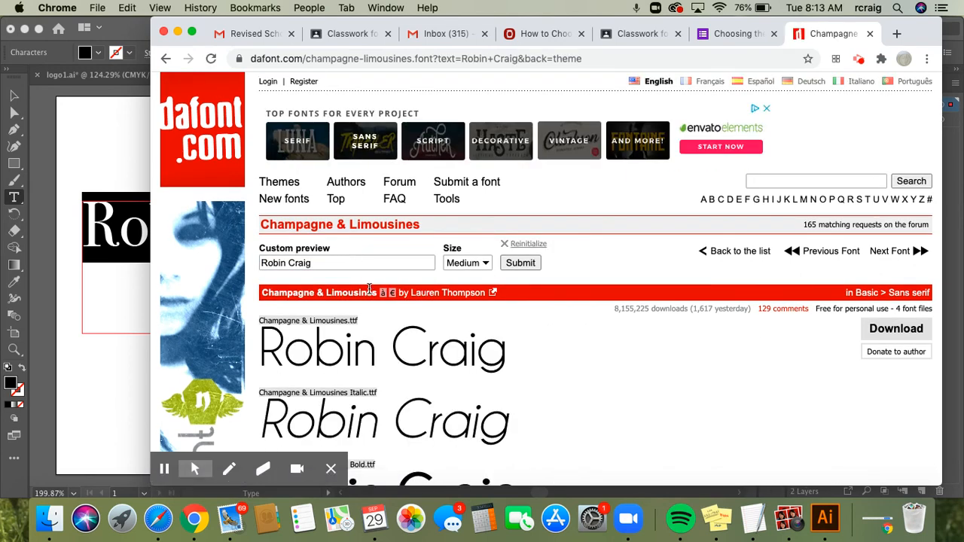
scroll(381, 313, down, 5)
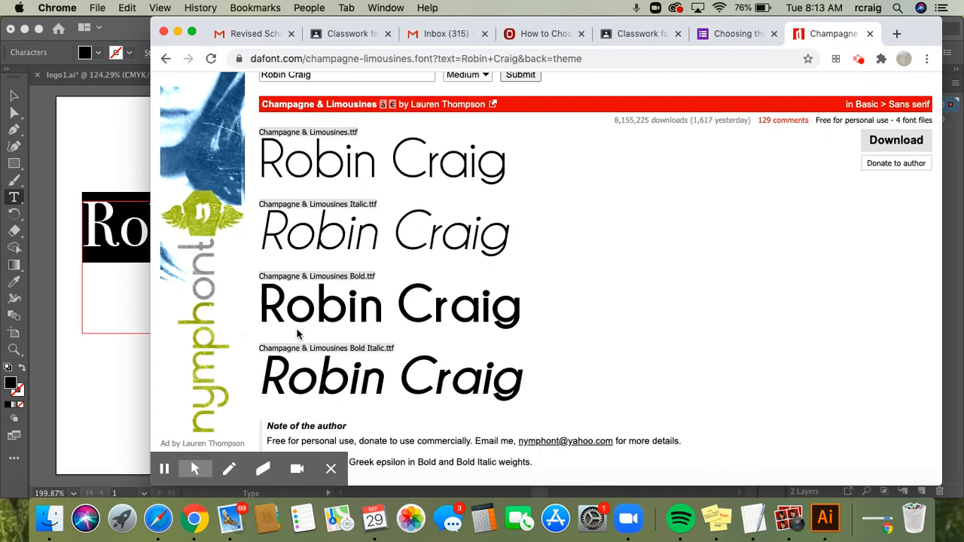
scroll(385, 184, up, 2)
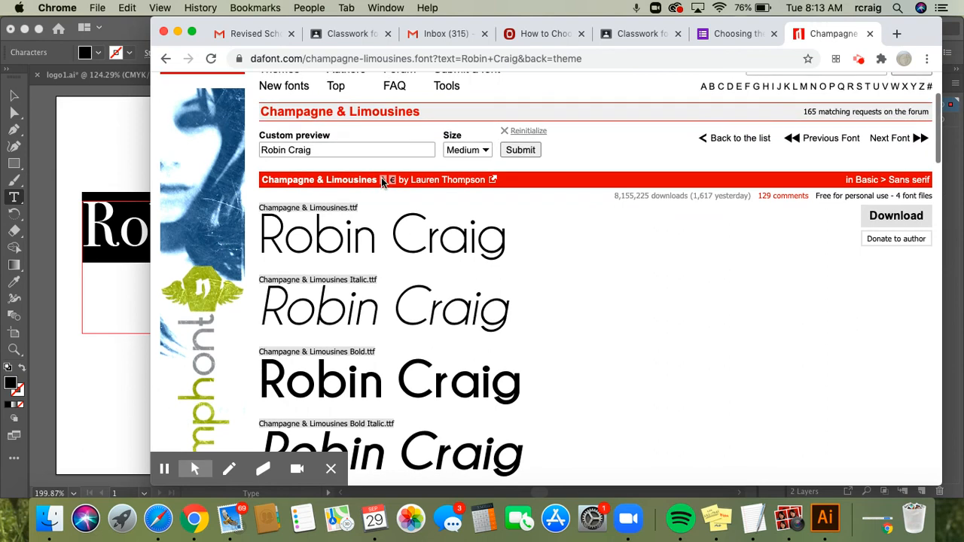
Replace the preview text with the owner's name in lowercase and review all four styles
triple_click(327, 149)
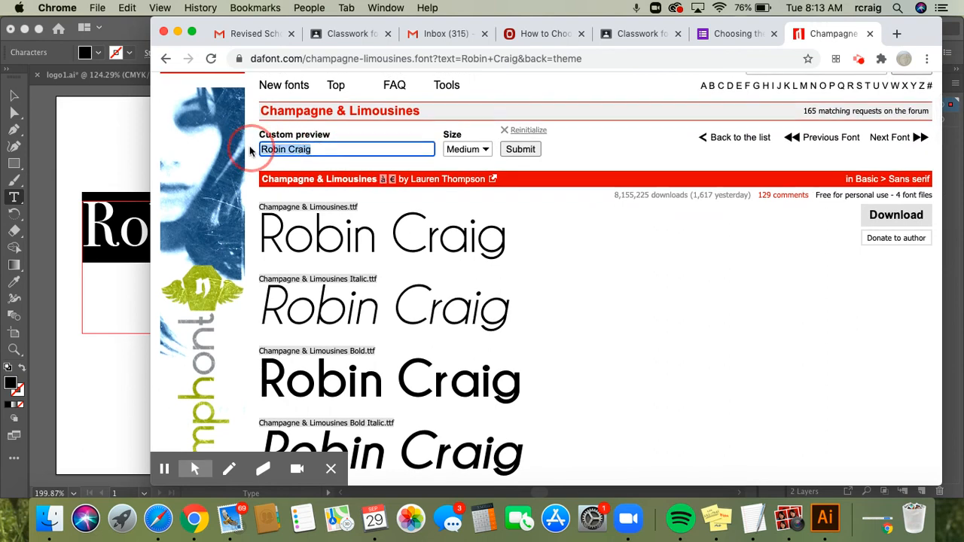
text(r)
key(BackSpace)
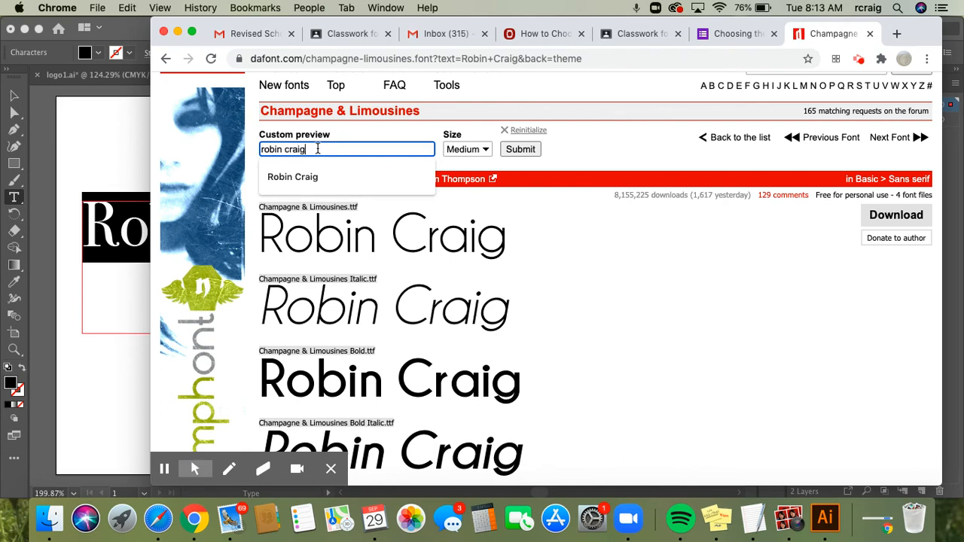
key(Return)
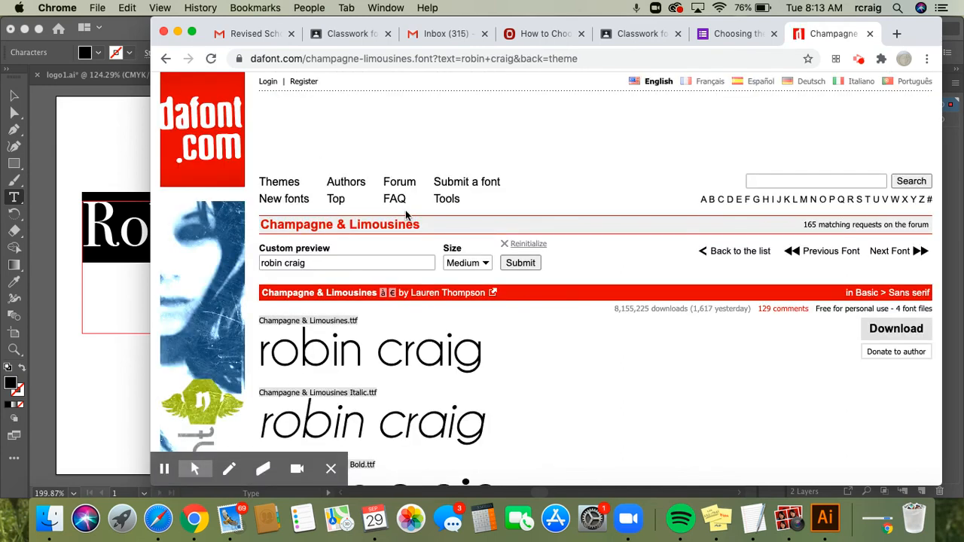
scroll(405, 215, down, 5)
scroll(405, 215, down, 1)
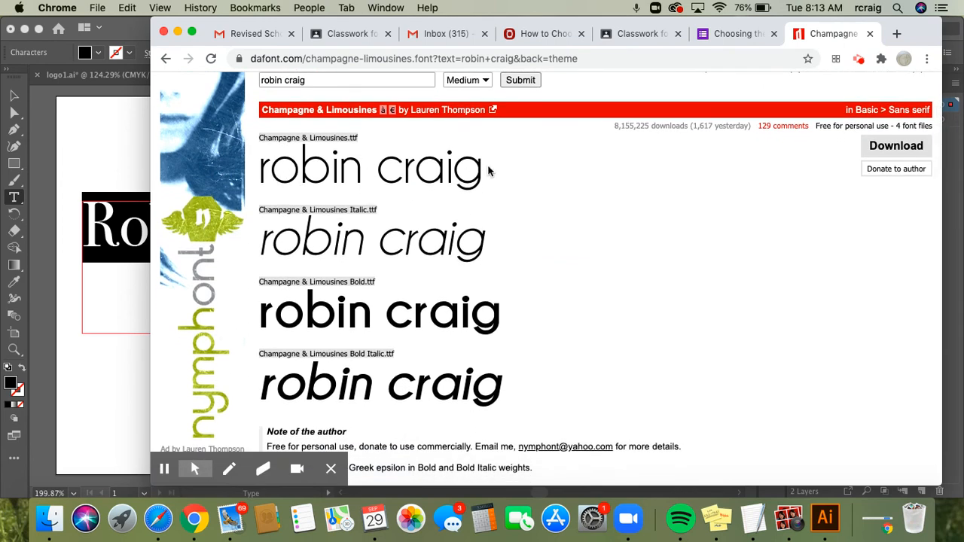
click(126, 280)
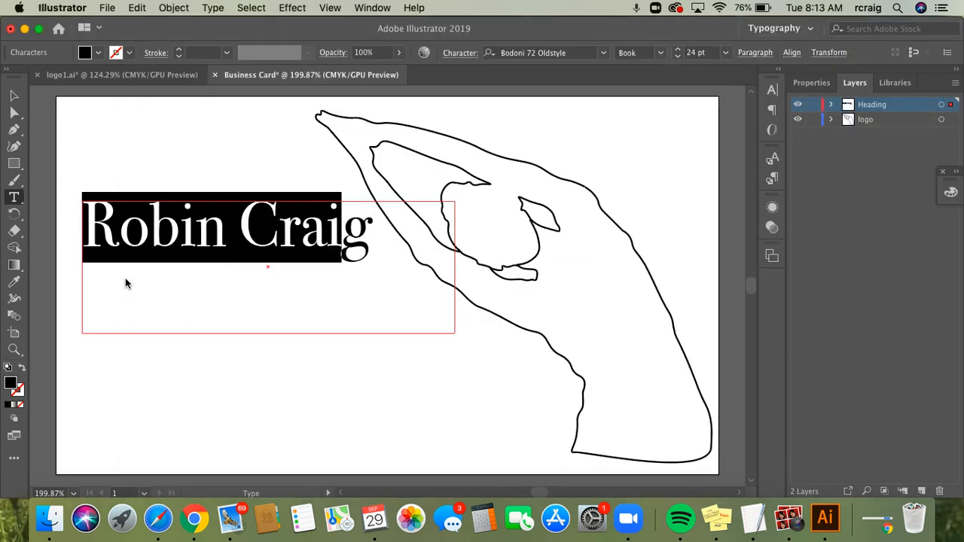
click(195, 519)
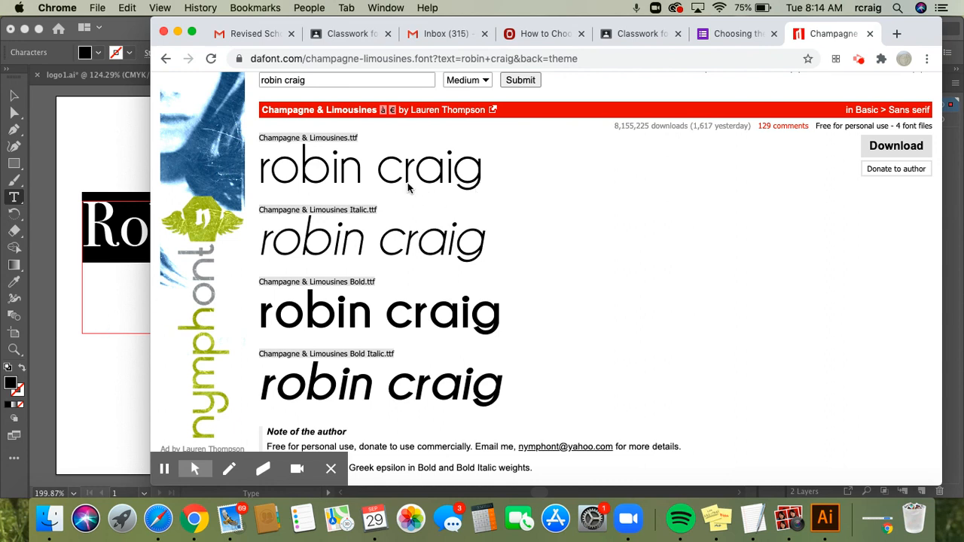
drag(481, 178, 350, 175)
drag(264, 180, 412, 144)
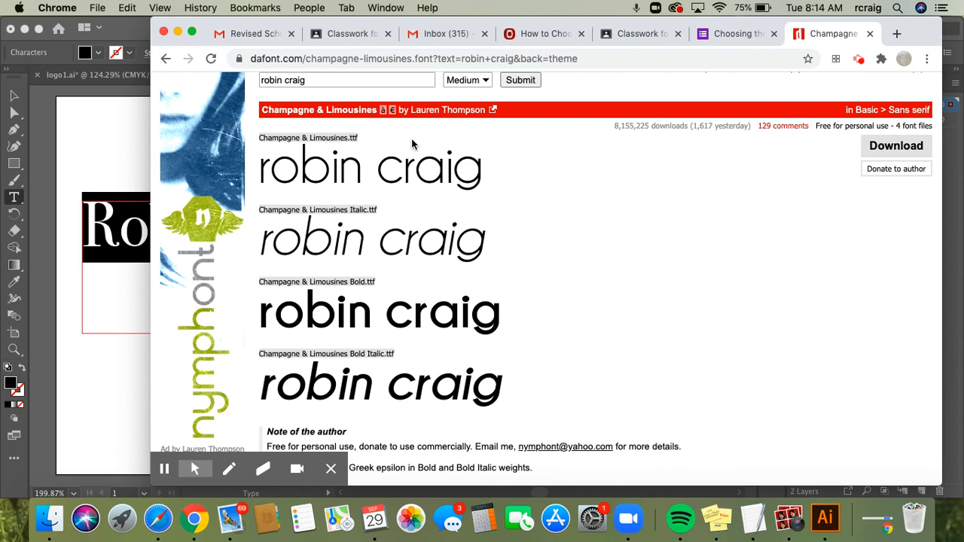